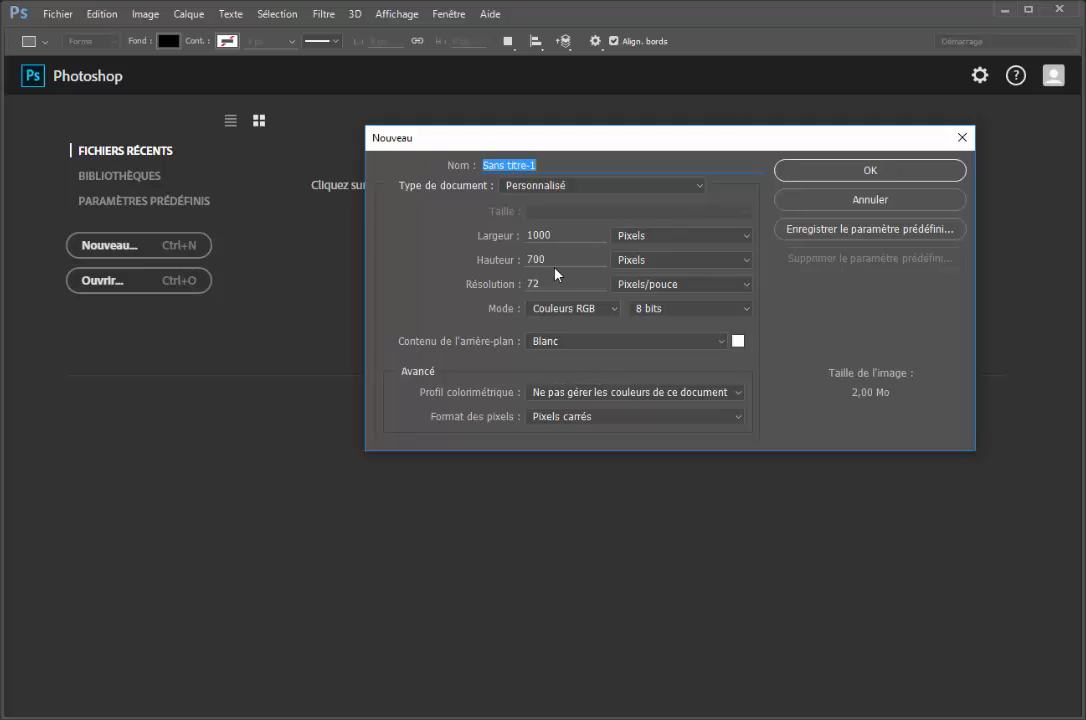
Create a 1000 × 700 px RGB document with a white background and draw a black rectangle about 180 × 254 px
left_click(857, 172)
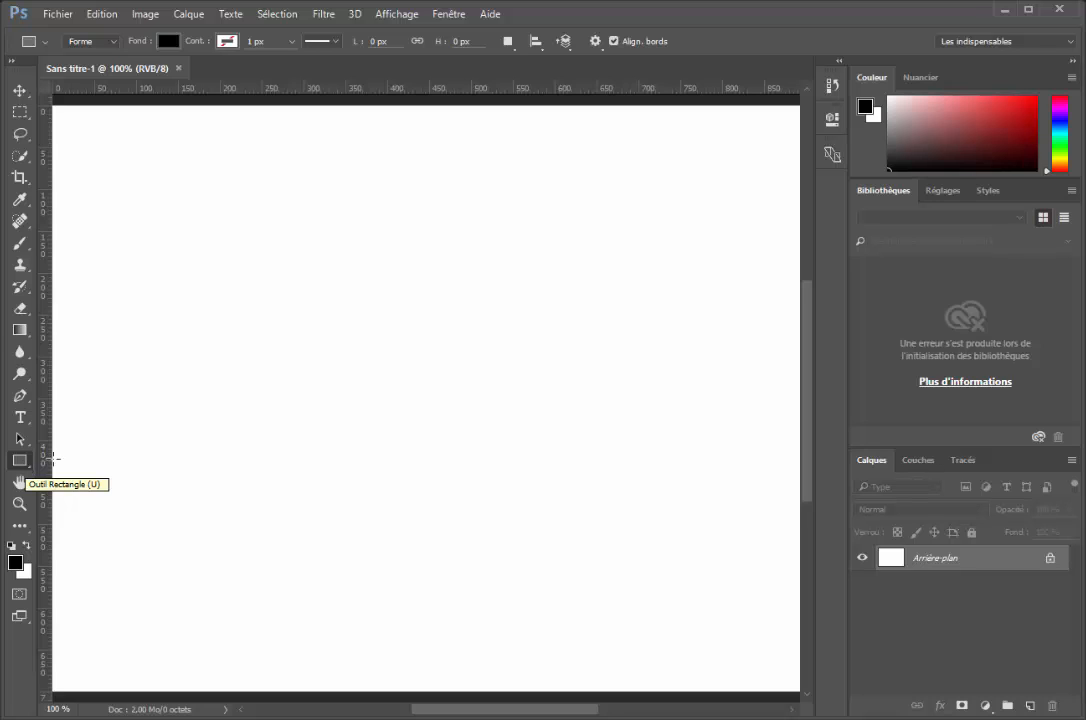
left_click_drag(233, 273, 382, 486)
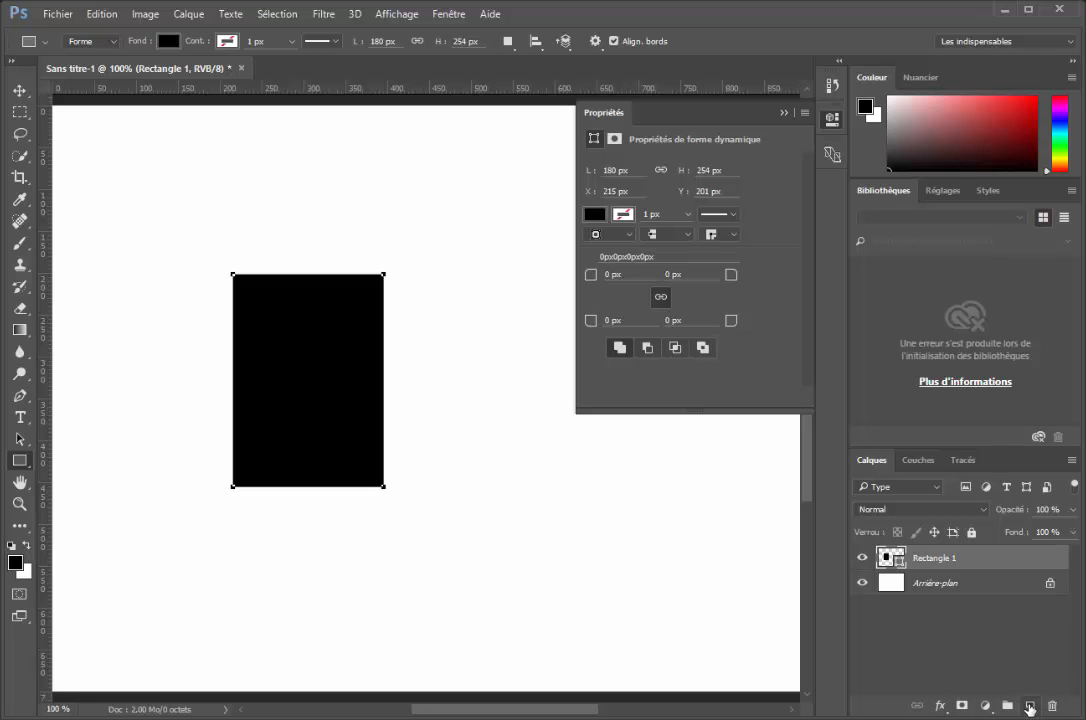
Add a new empty layer above the rectangle and set the foreground colour to pure red (ff0000)
left_click(1029, 707)
left_click(1029, 707)
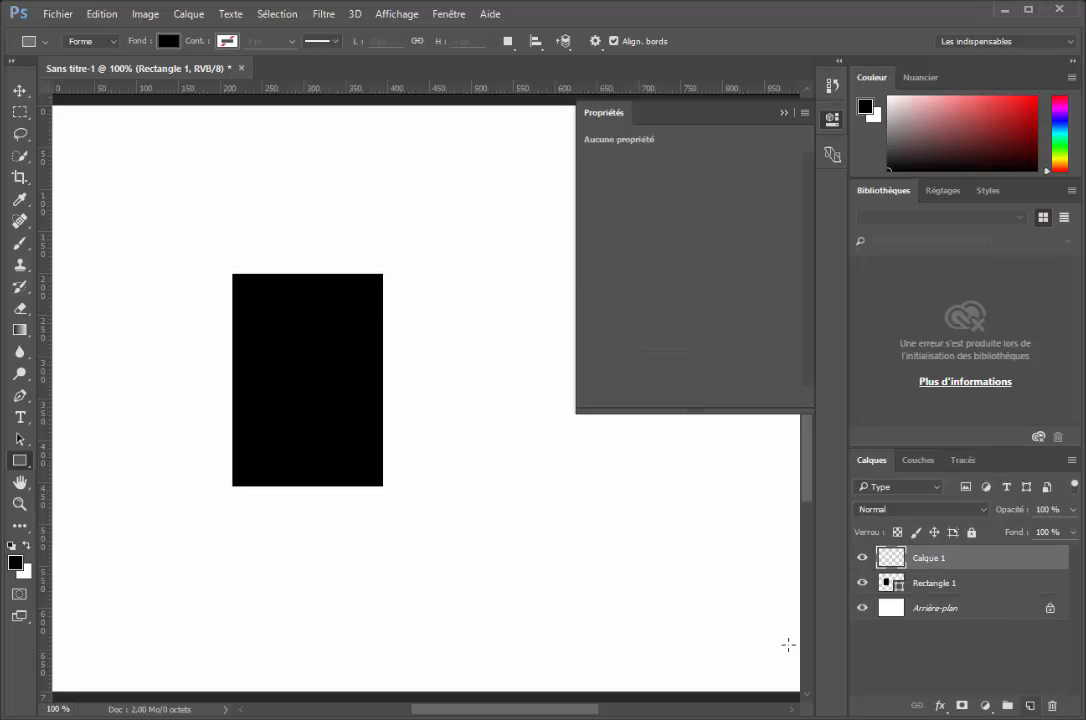
left_click(15, 563)
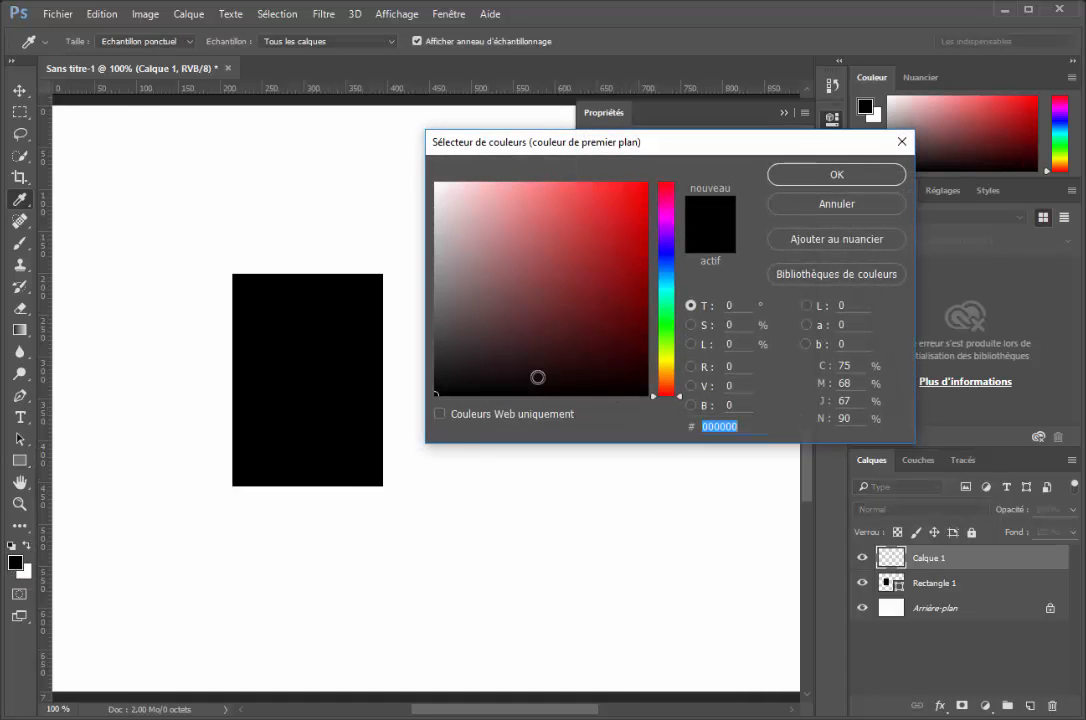
left_click(645, 193)
left_click_drag(645, 193, 652, 179)
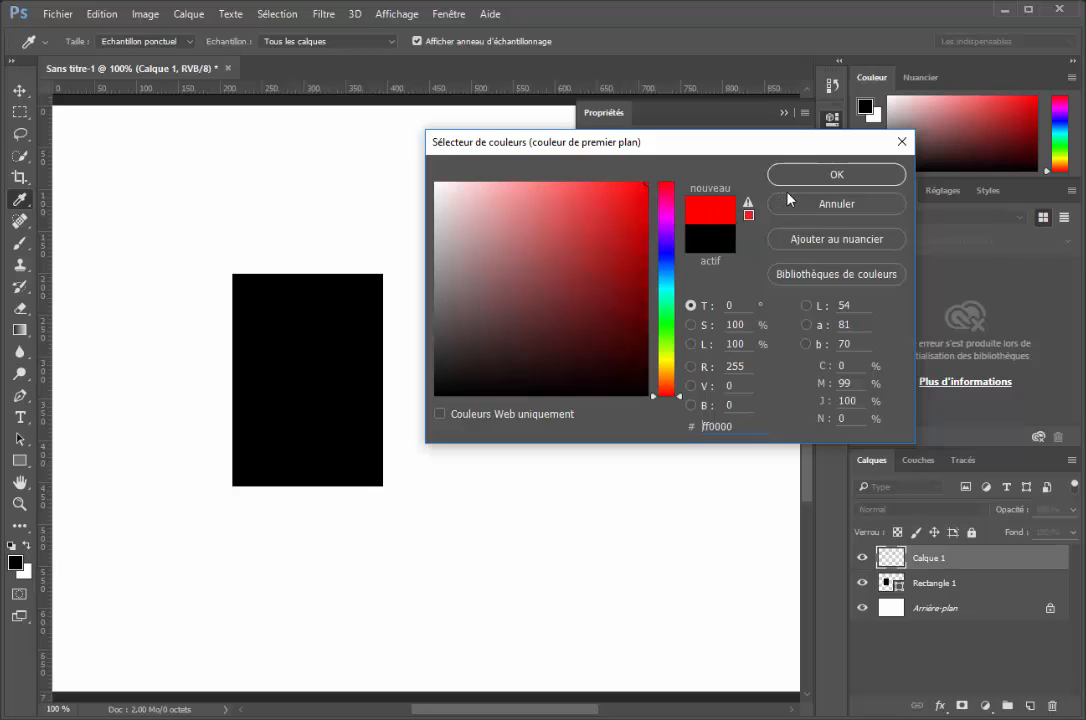
left_click(811, 177)
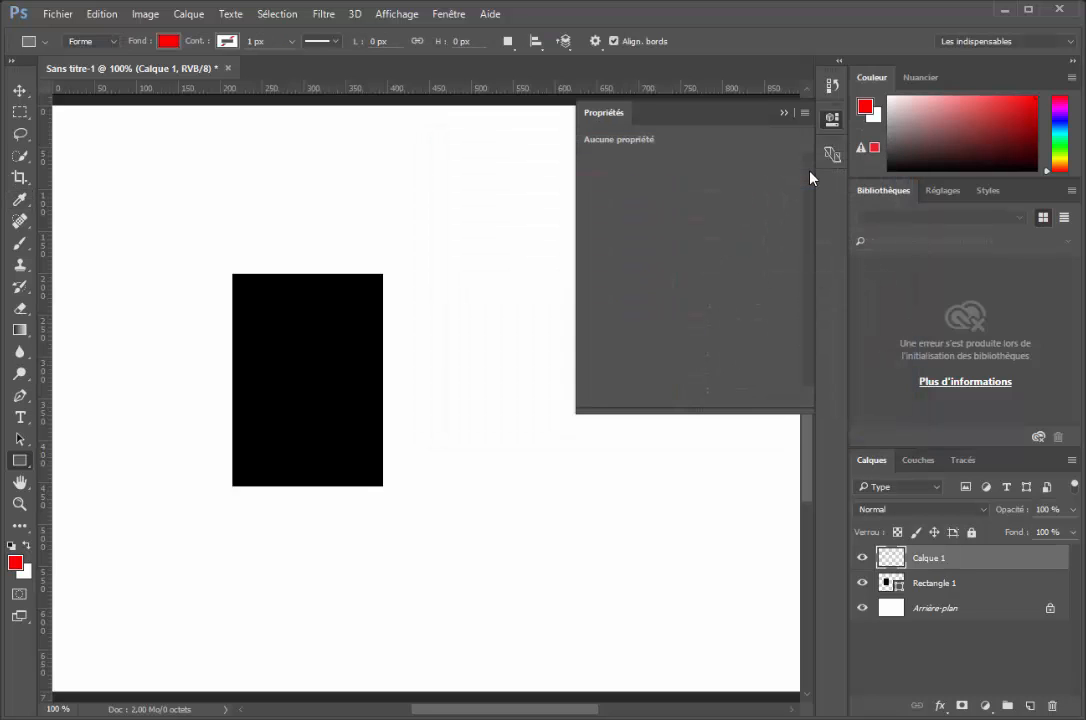
Create a red 200 × 200 px circle with the Ellipse tool beside the black rectangle
right_click(19, 465)
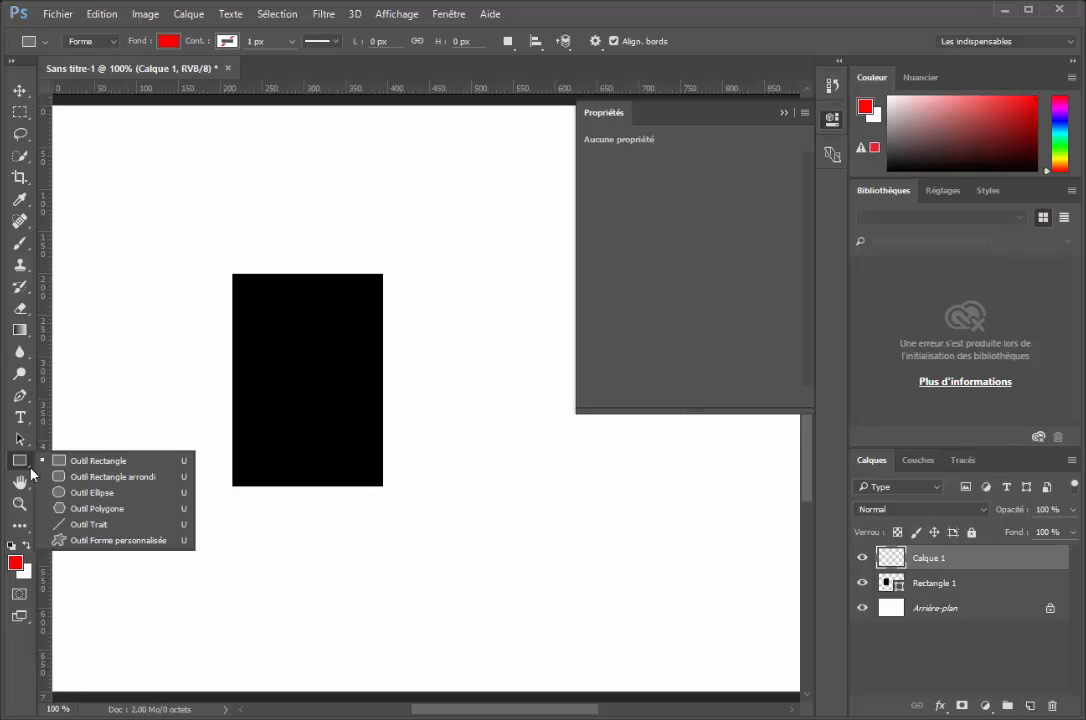
left_click(80, 495)
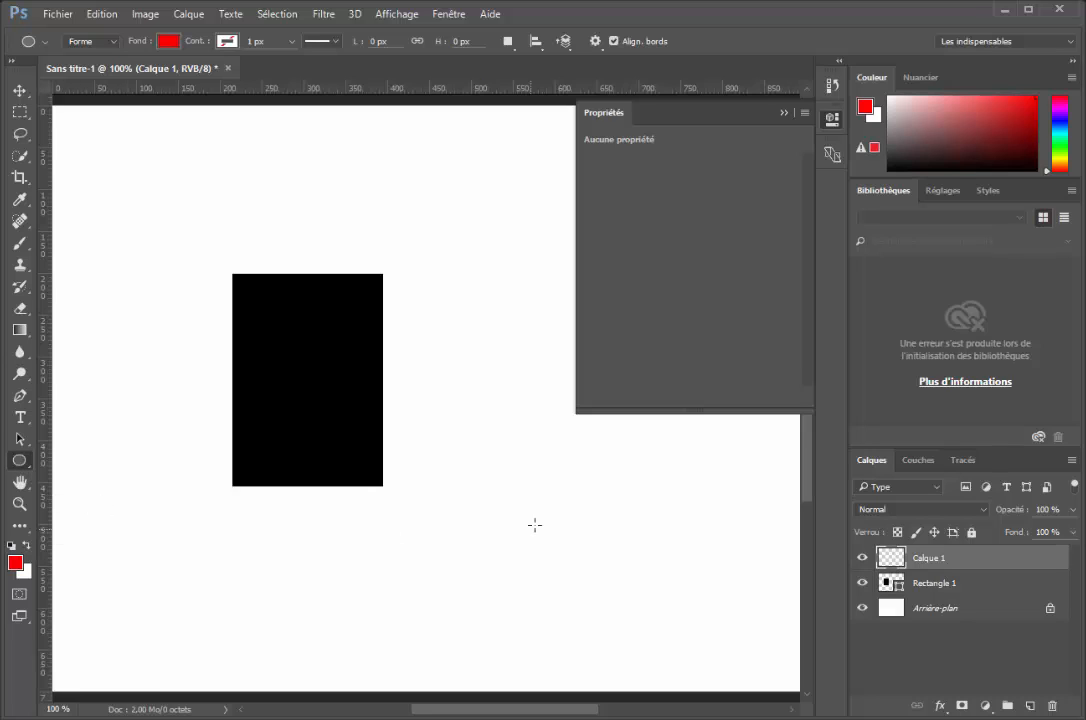
left_click_drag(475, 408, 543, 495)
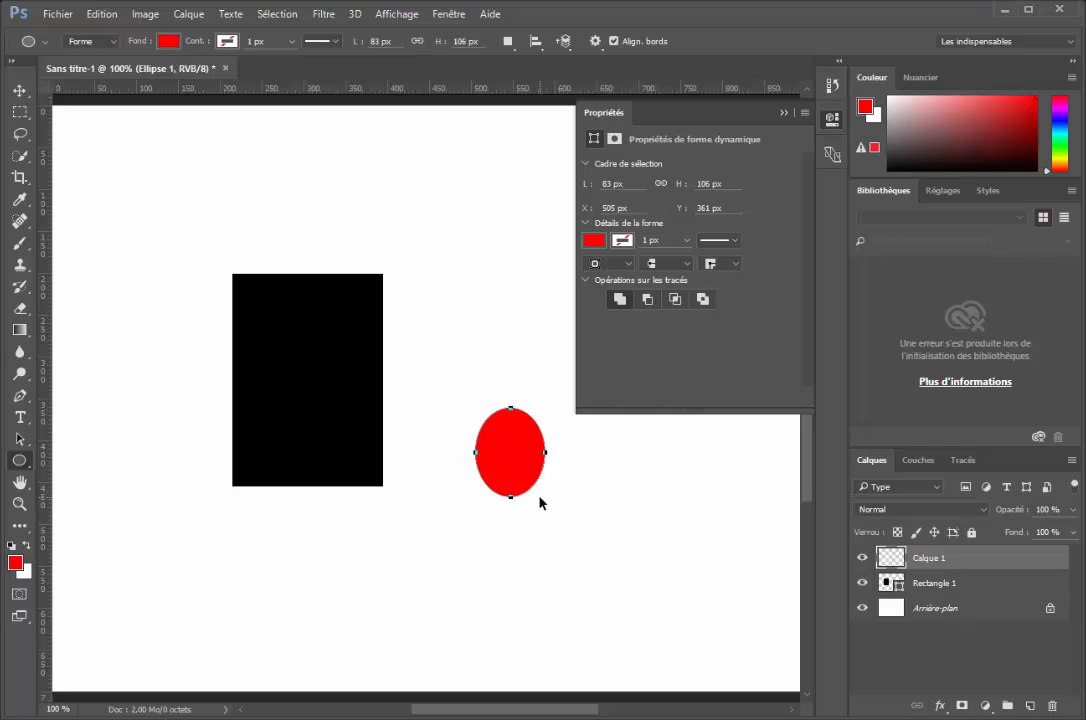
key("ctrl+z")
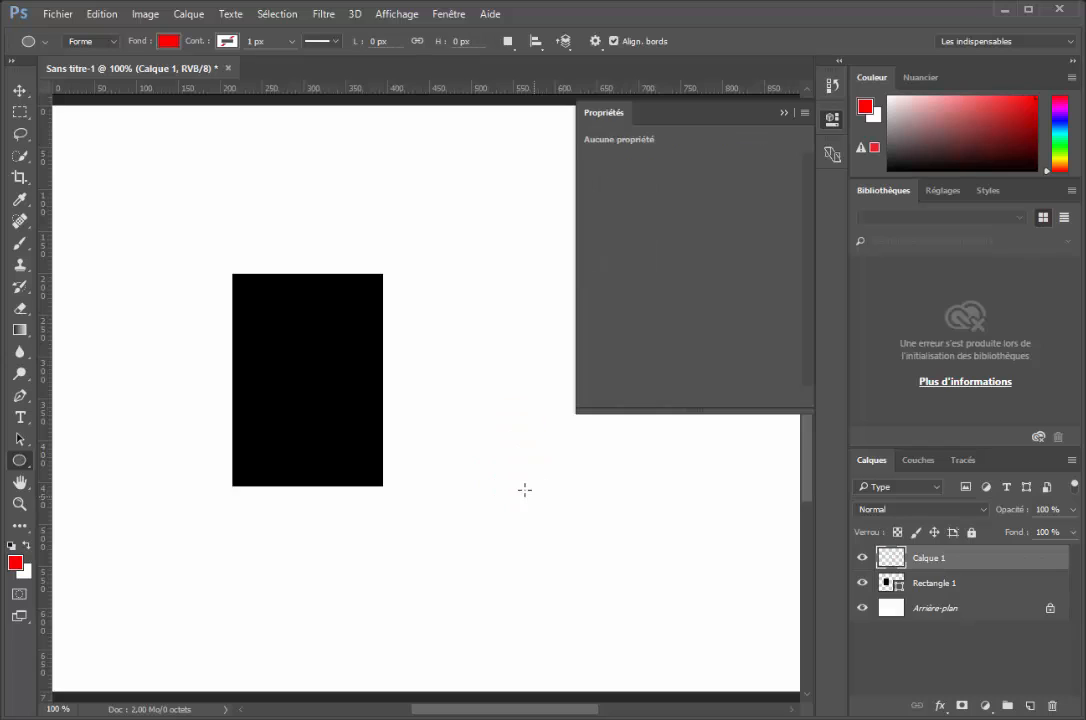
left_click(496, 428)
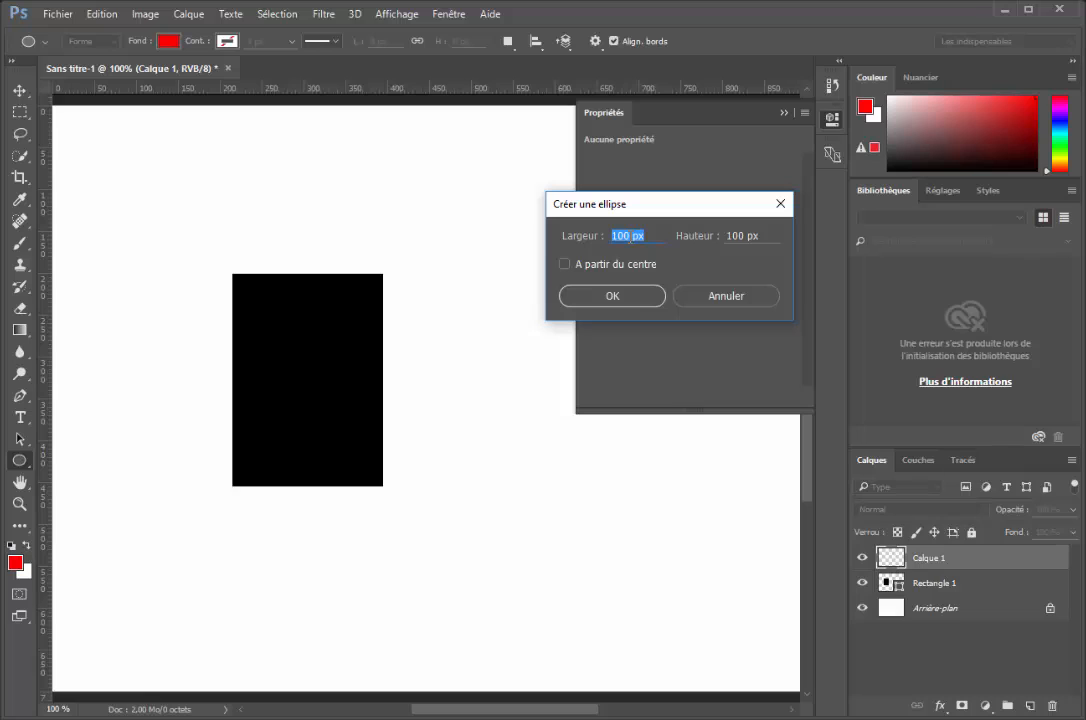
type("200")
left_click(713, 238)
type("200")
left_click(619, 304)
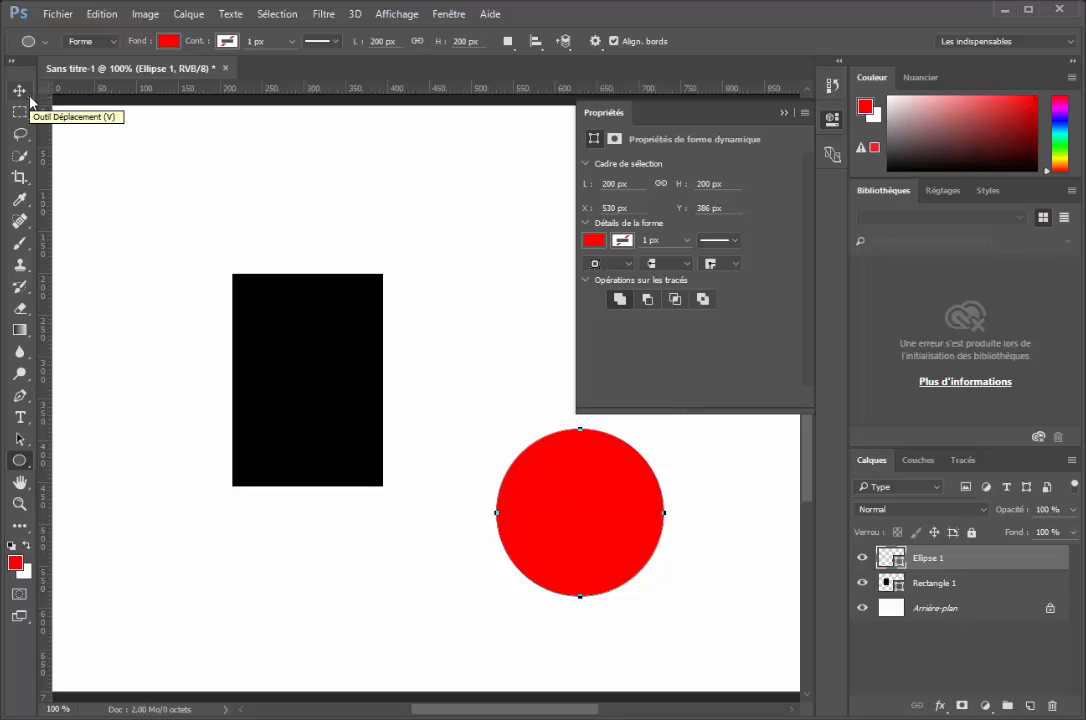
left_click(783, 112)
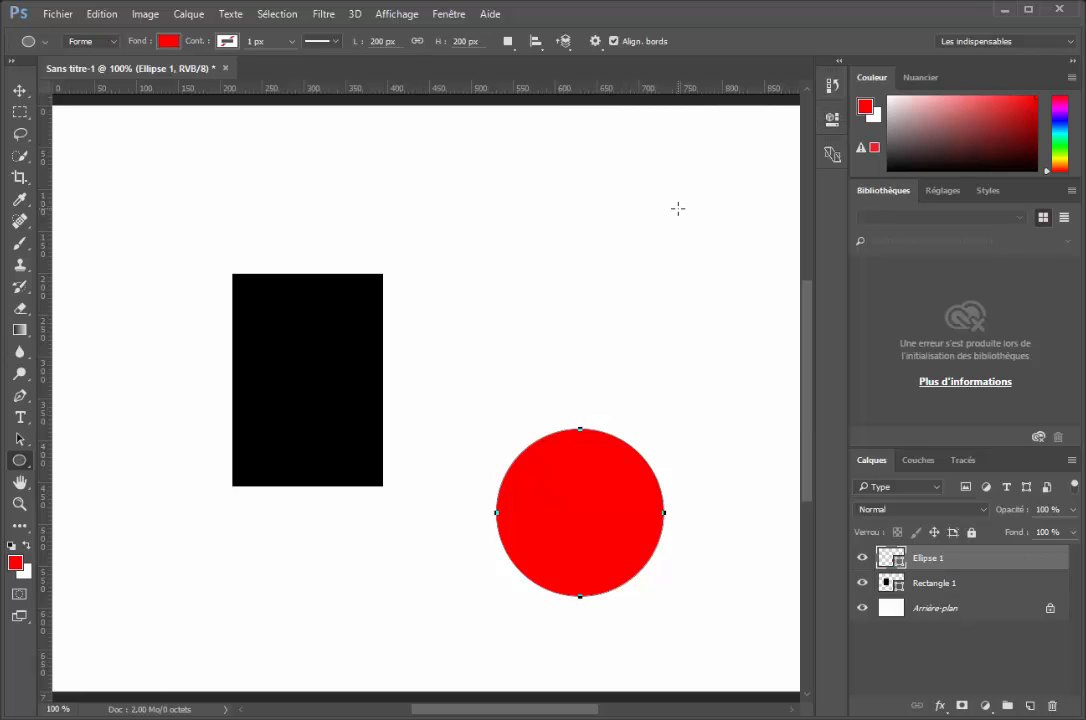
Move the red circle with the Move tool, snapping it to the rectangle's top edge and then to its bottom edge
left_click(20, 93)
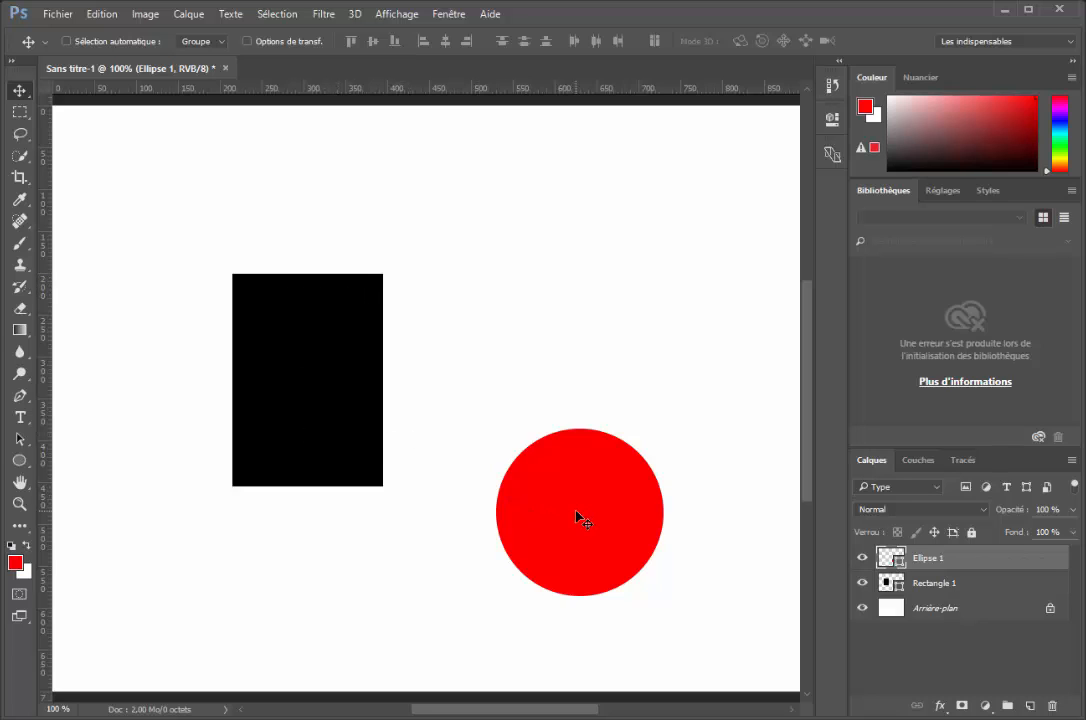
left_click_drag(577, 515, 545, 365)
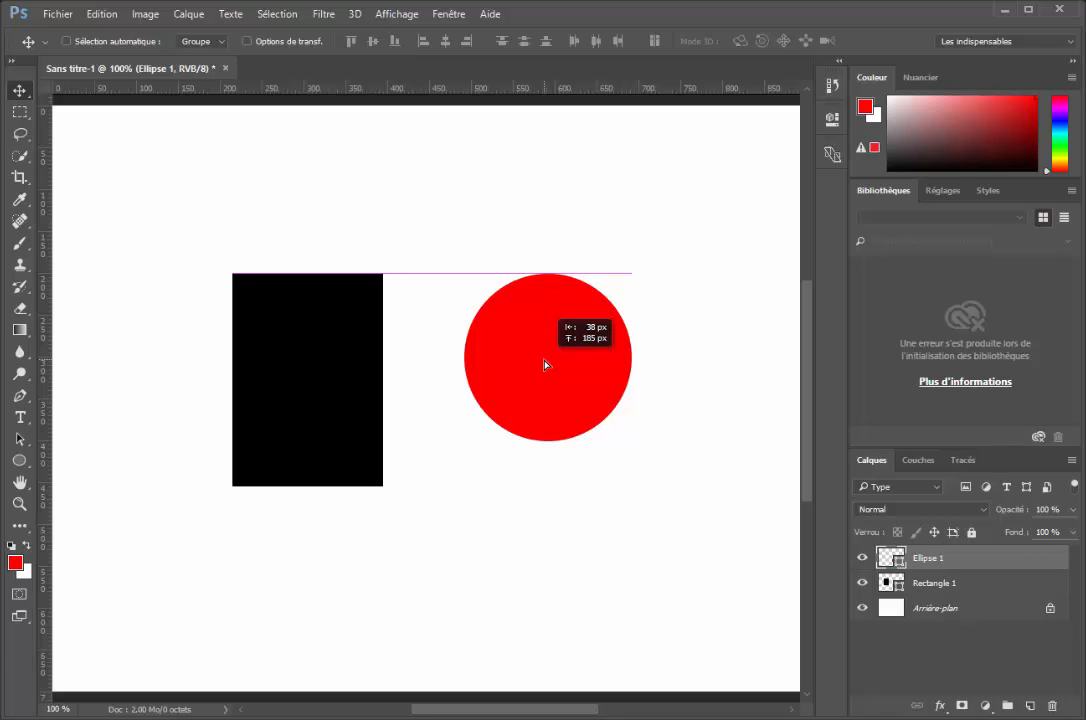
left_click_drag(545, 365, 546, 366)
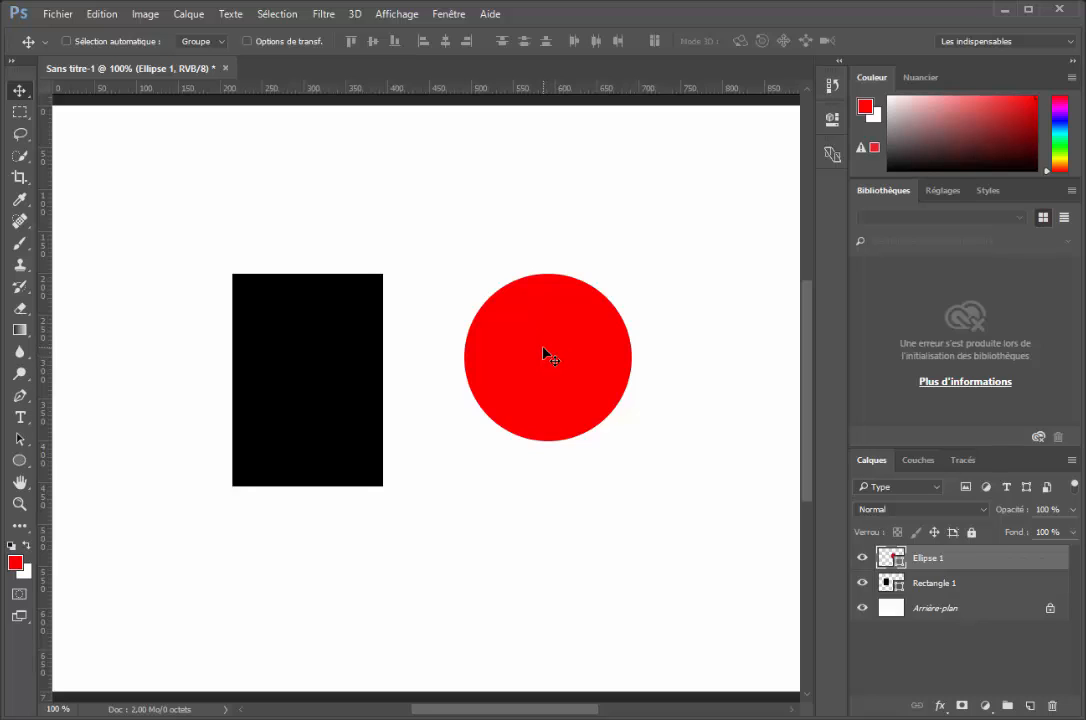
left_click_drag(546, 355, 522, 400)
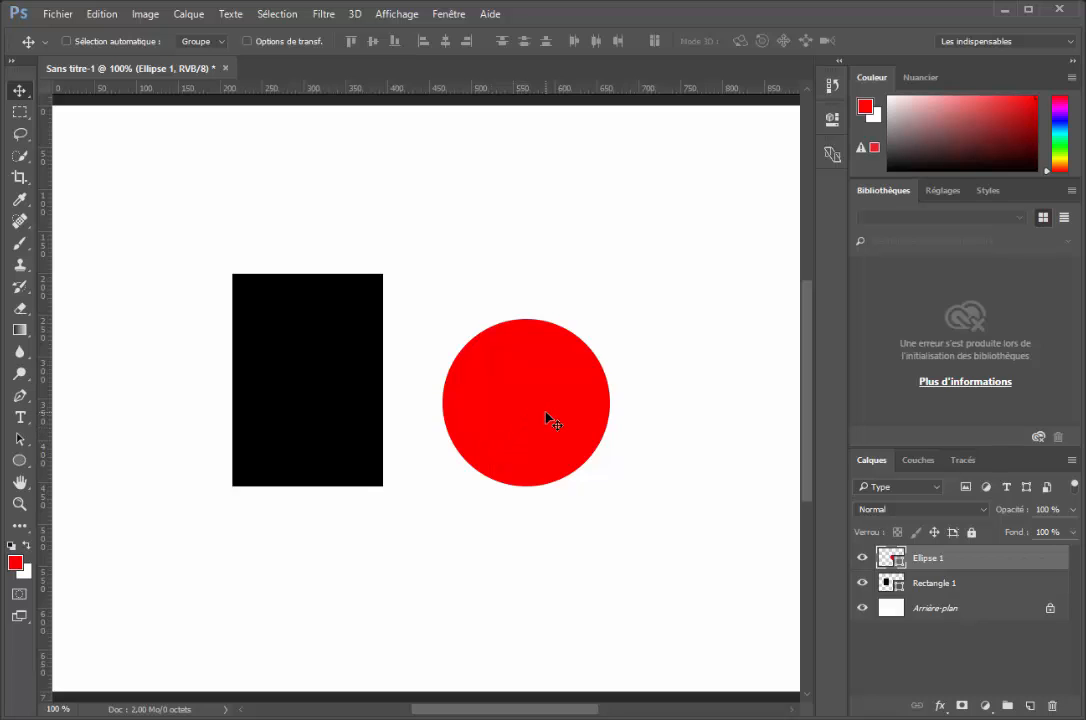
Snap the circle to the rectangle's vertical centre line over its lower edge, then return it to the rectangle's right side
left_click_drag(548, 419, 330, 555)
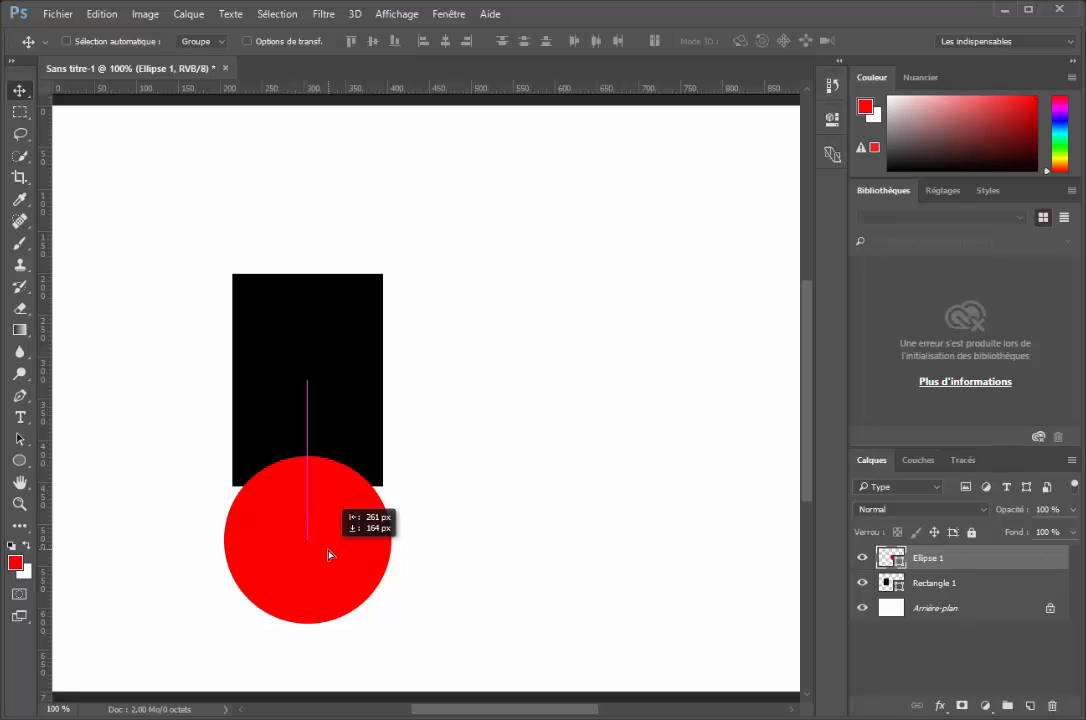
left_click_drag(330, 555, 543, 389)
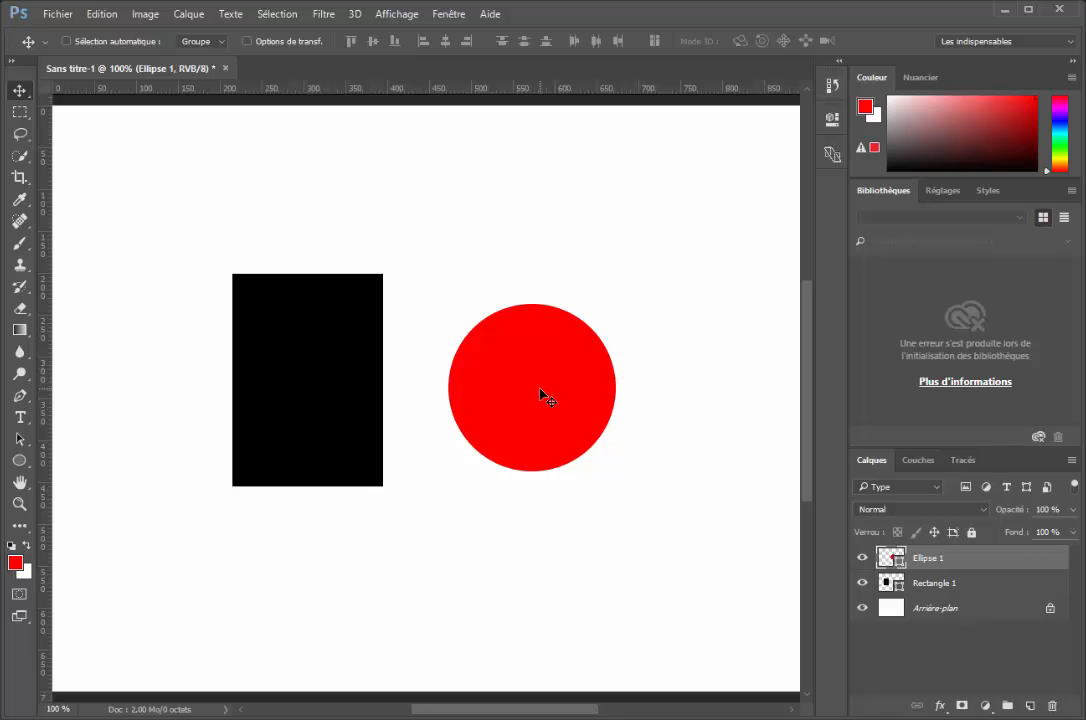
left_click_drag(539, 389, 525, 394)
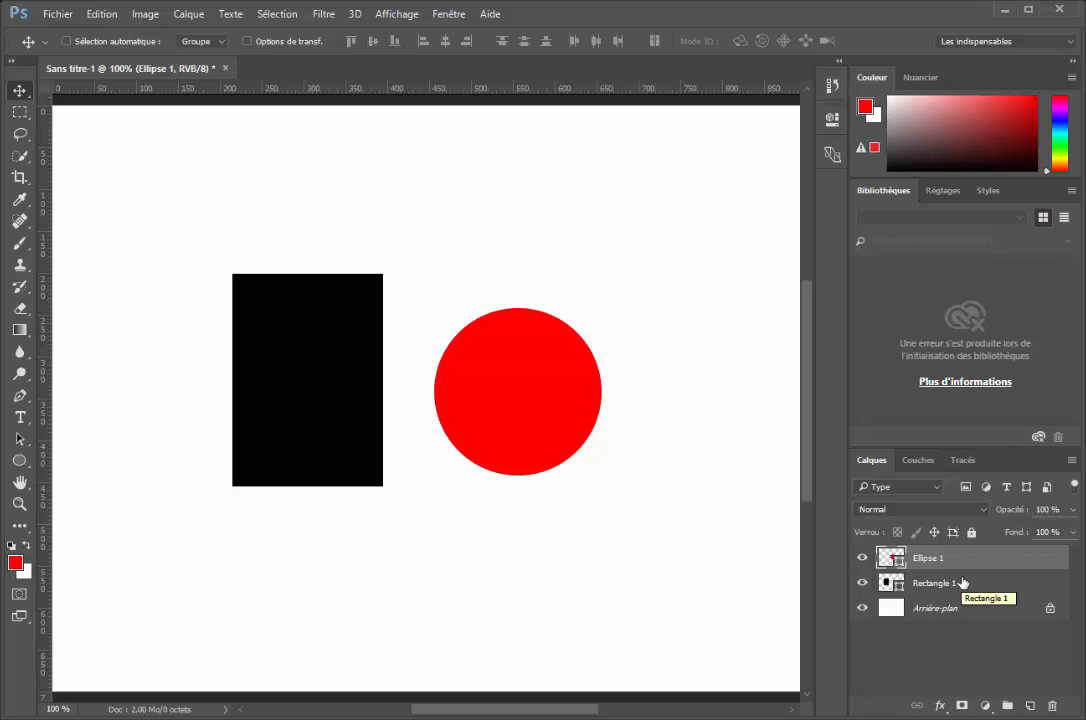
Select the circle and rectangle layers together and align their top edges, then their bottom edges
key("ctrl")
left_click(980, 588, "ctrl")
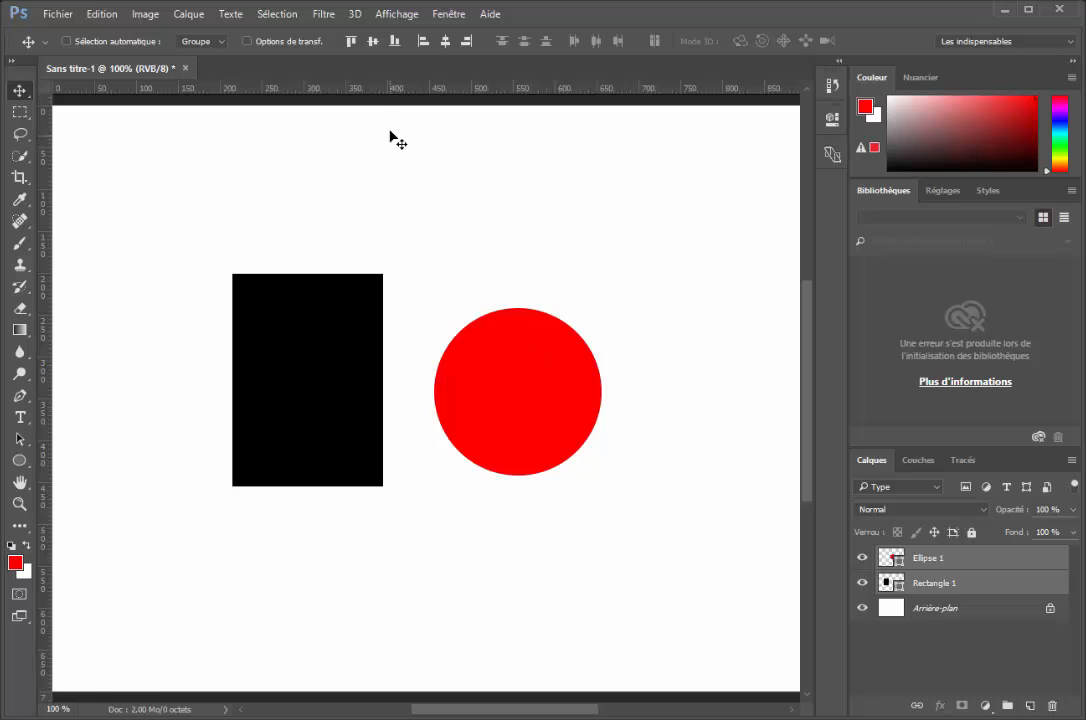
left_click(351, 42)
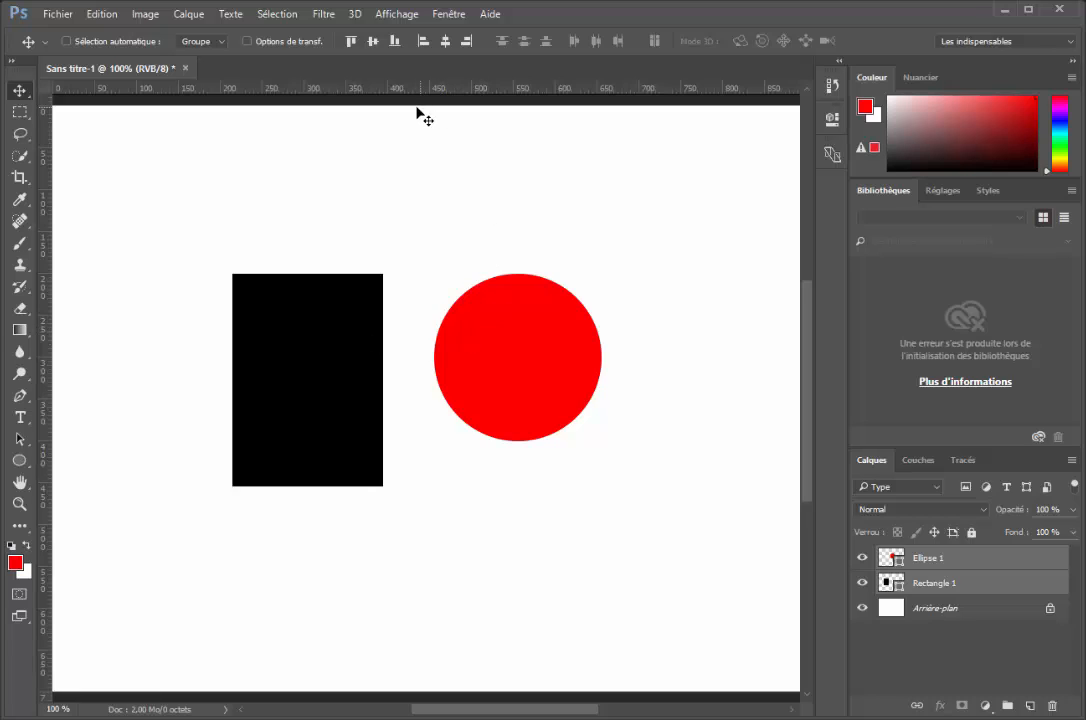
left_click(395, 42)
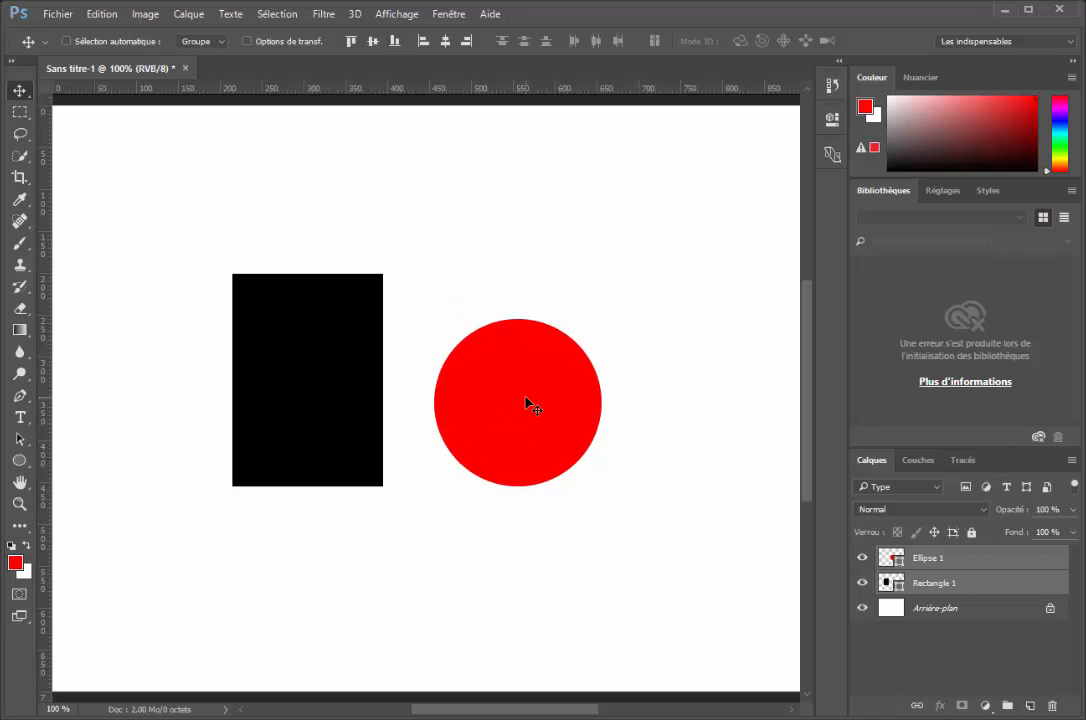
Move the circle lower than the rectangle, select both shape layers and align their bottom edges
left_click_drag(527, 403, 502, 505)
left_click(927, 560)
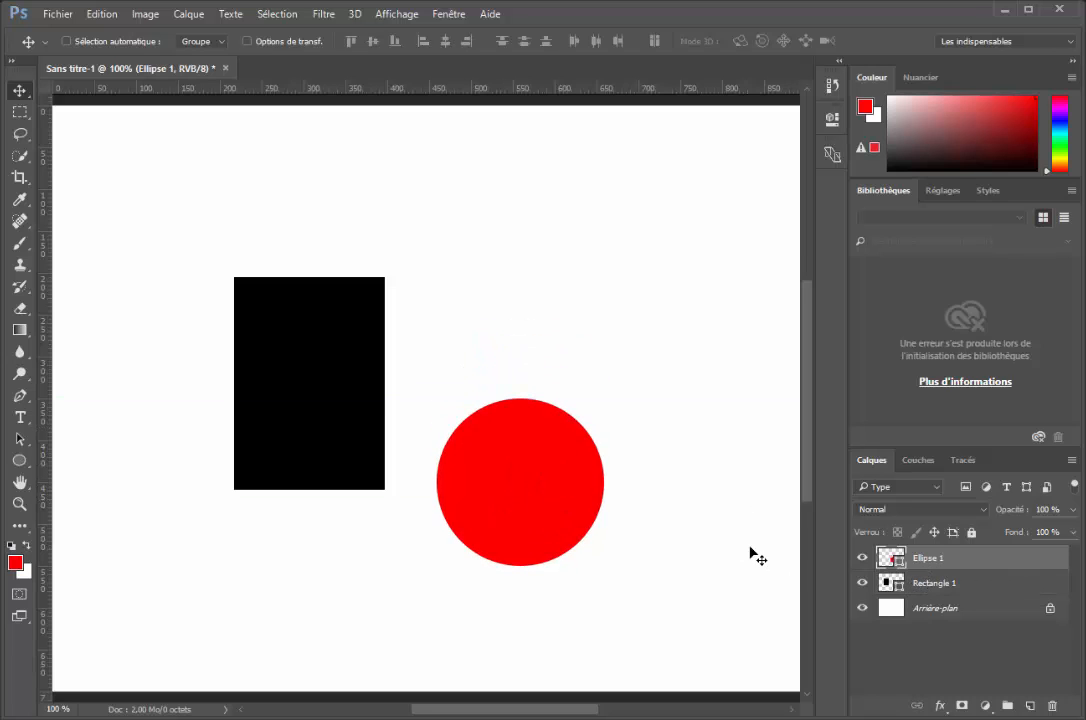
left_click(965, 583, "shift")
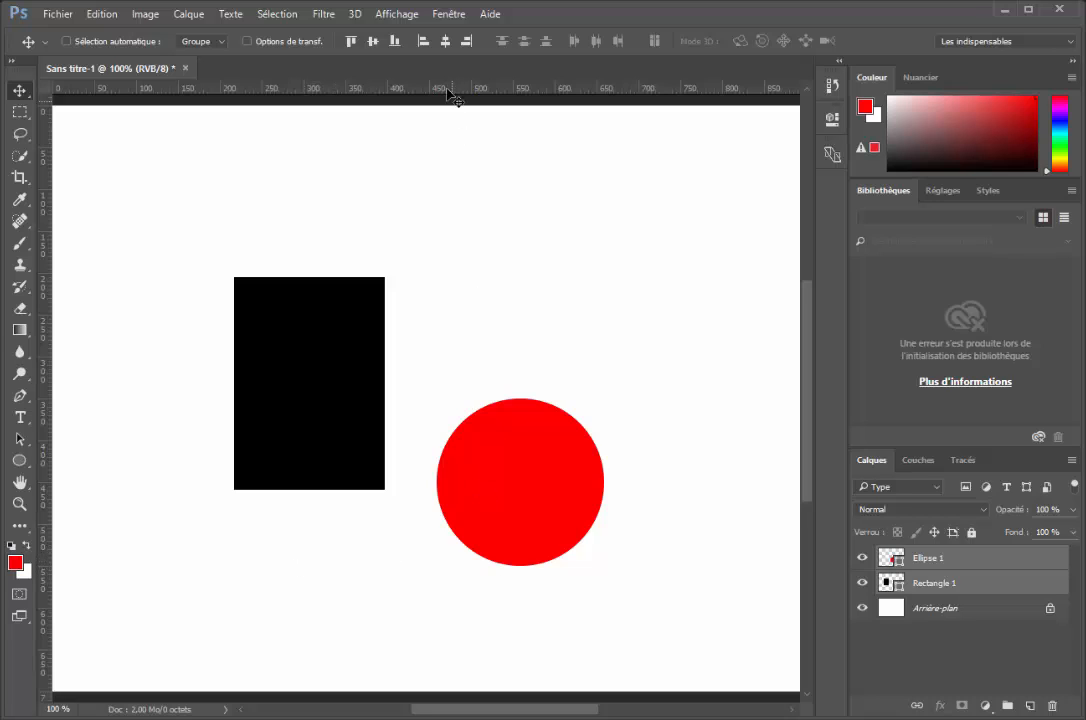
left_click(401, 48)
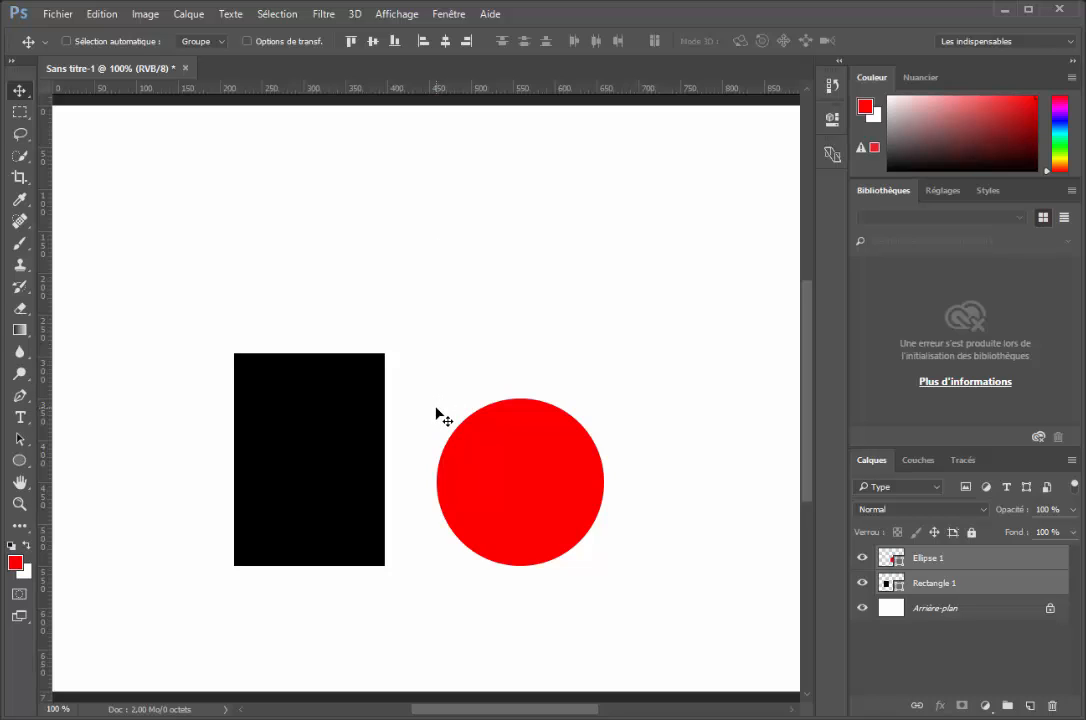
Align the circle's and rectangle's centres vertically and horizontally, and shift the stacked pair slightly left
left_click(369, 44)
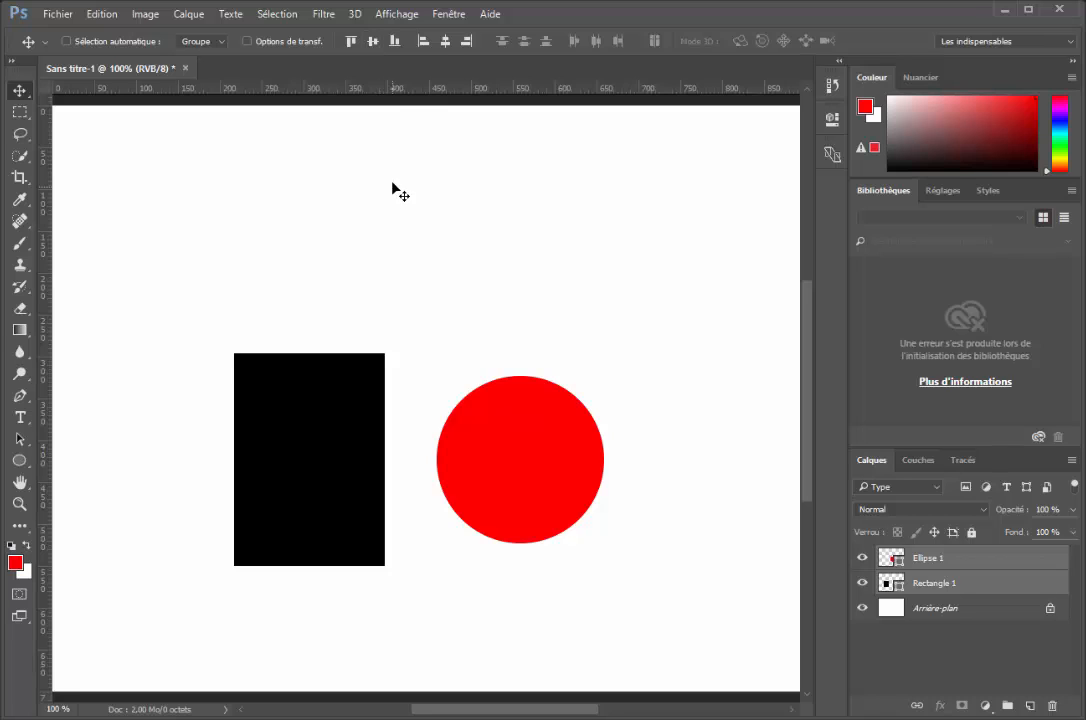
left_click(442, 43)
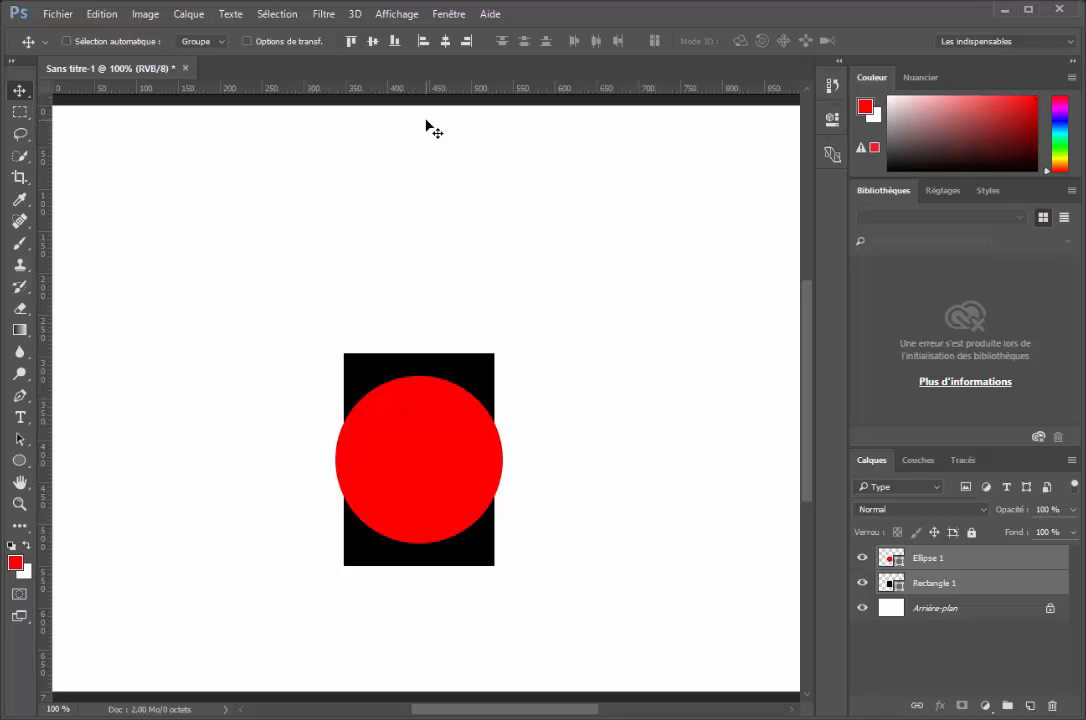
left_click_drag(400, 494, 395, 494)
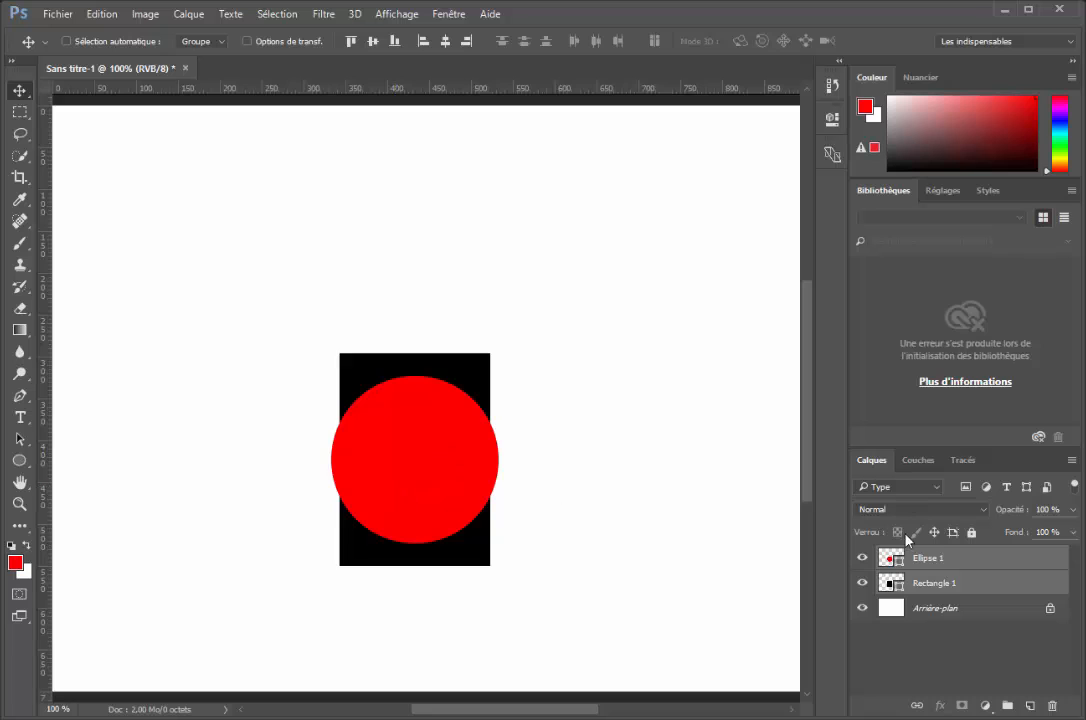
Move the circle up and right off the rectangle, select both shape layers and align their centres vertically
left_click(885, 557)
left_click_drag(455, 472, 626, 312)
key("ctrl")
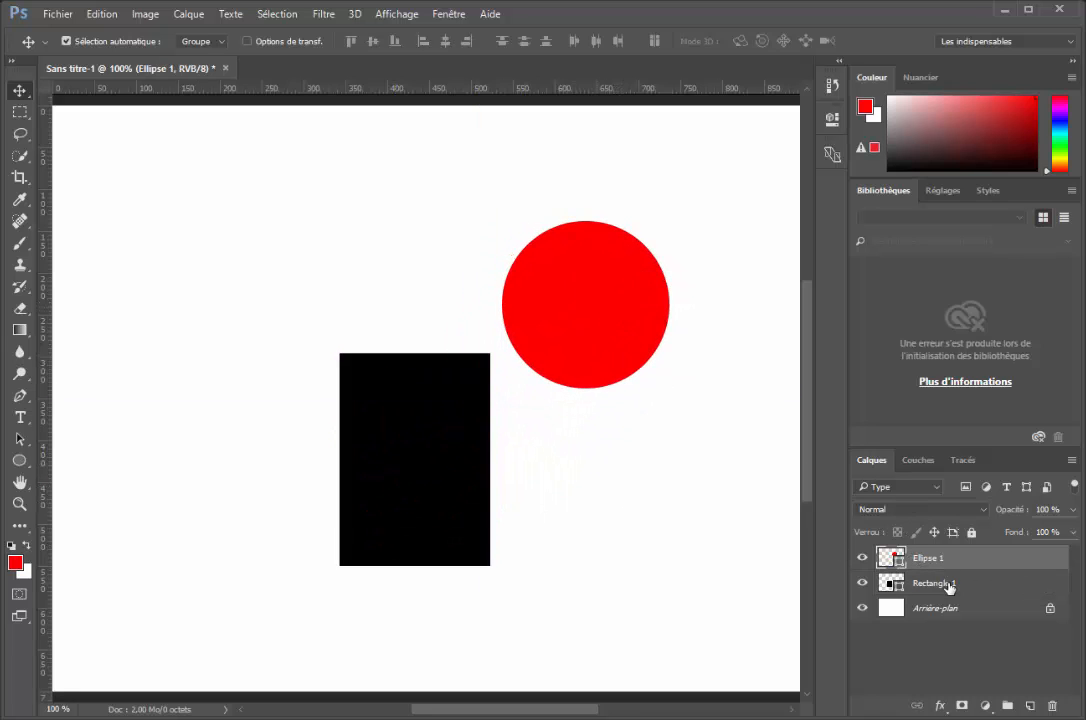
left_click(948, 585, "ctrl")
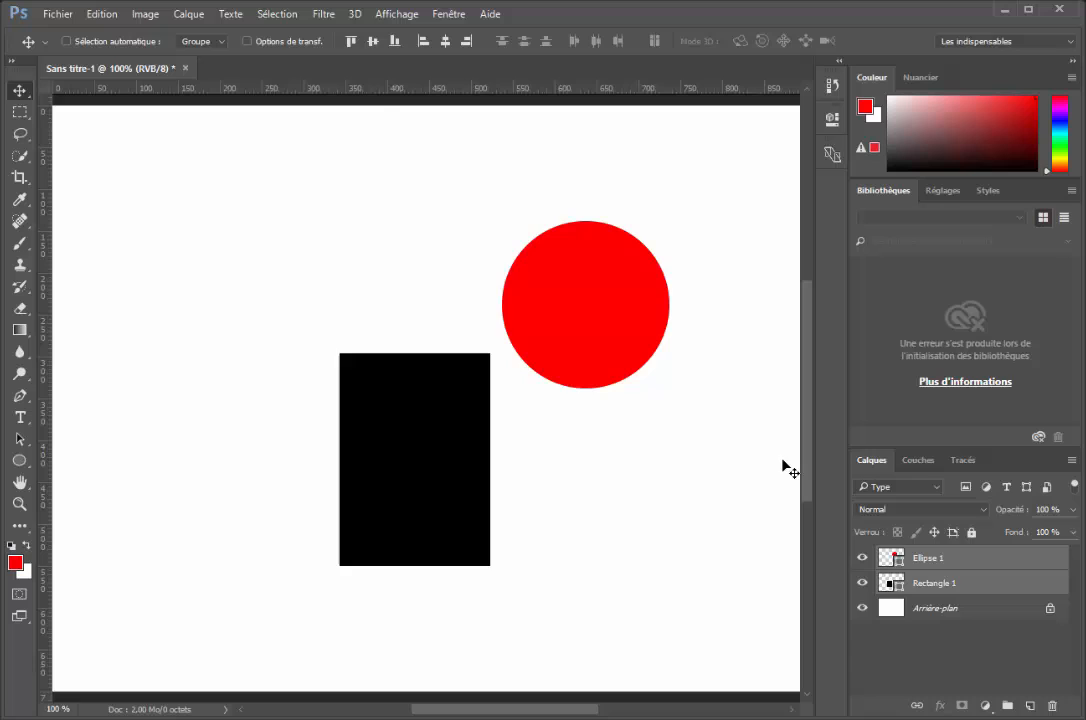
left_click(373, 42)
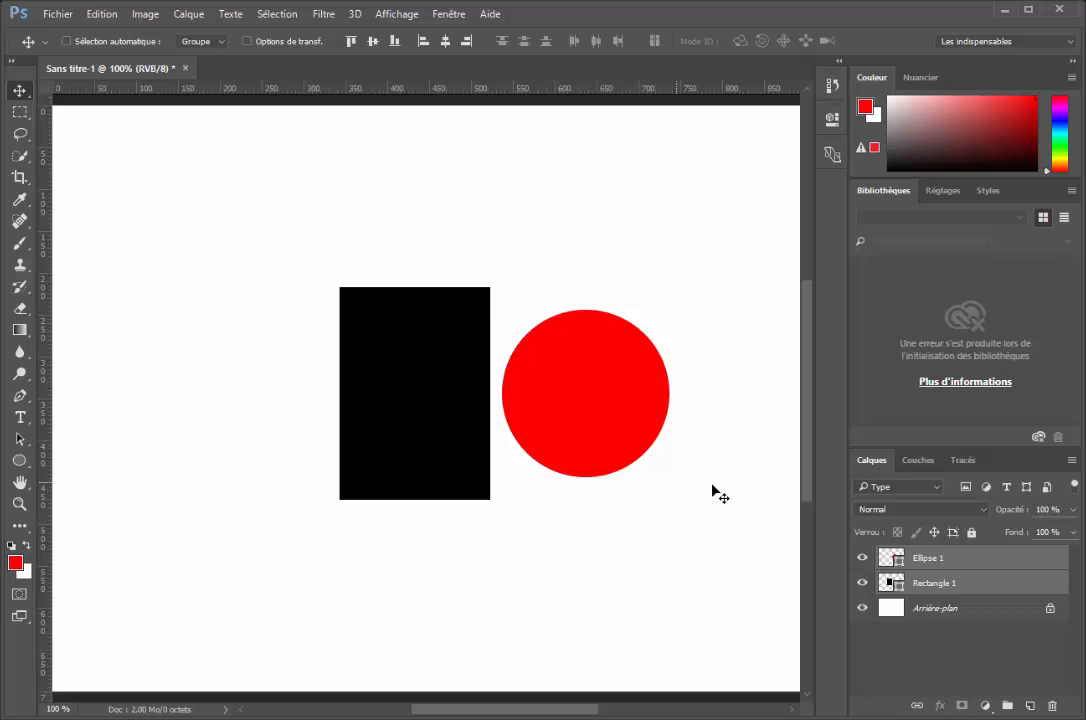
Move the circle slightly down to the level of the rectangle's bottom edge and select both shape layers
left_click(880, 556)
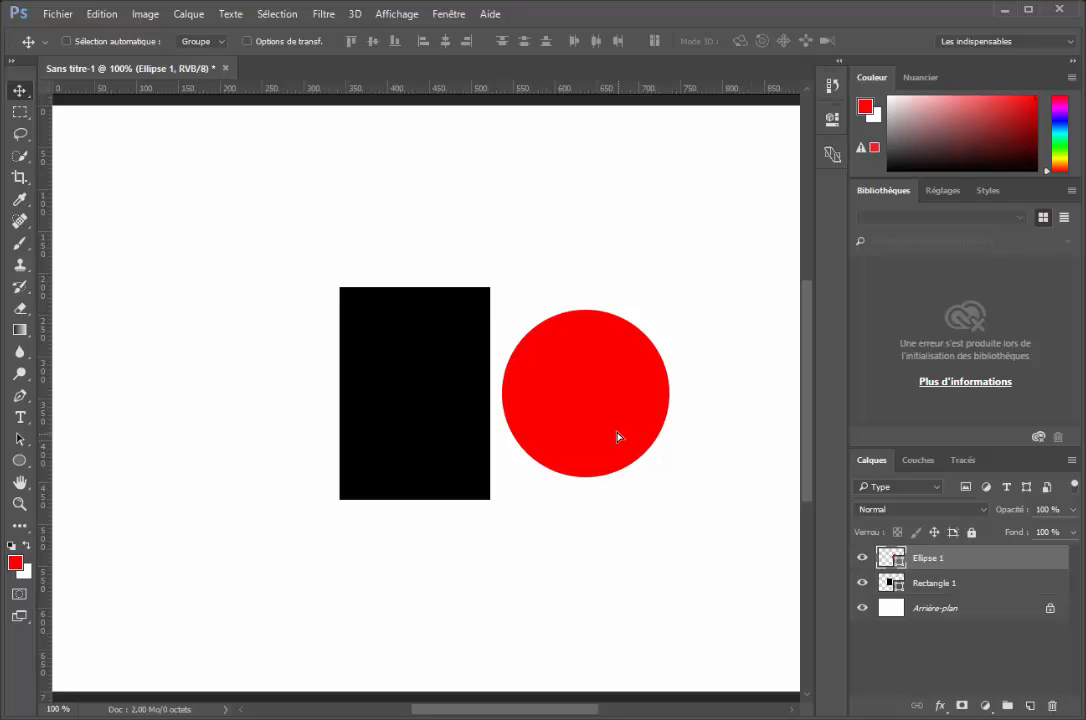
mouse_move(618, 436)
left_mouse_down()
mouse_move(618, 417)
mouse_move(618, 463)
mouse_move(618, 413)
mouse_move(621, 459)
left_mouse_up()
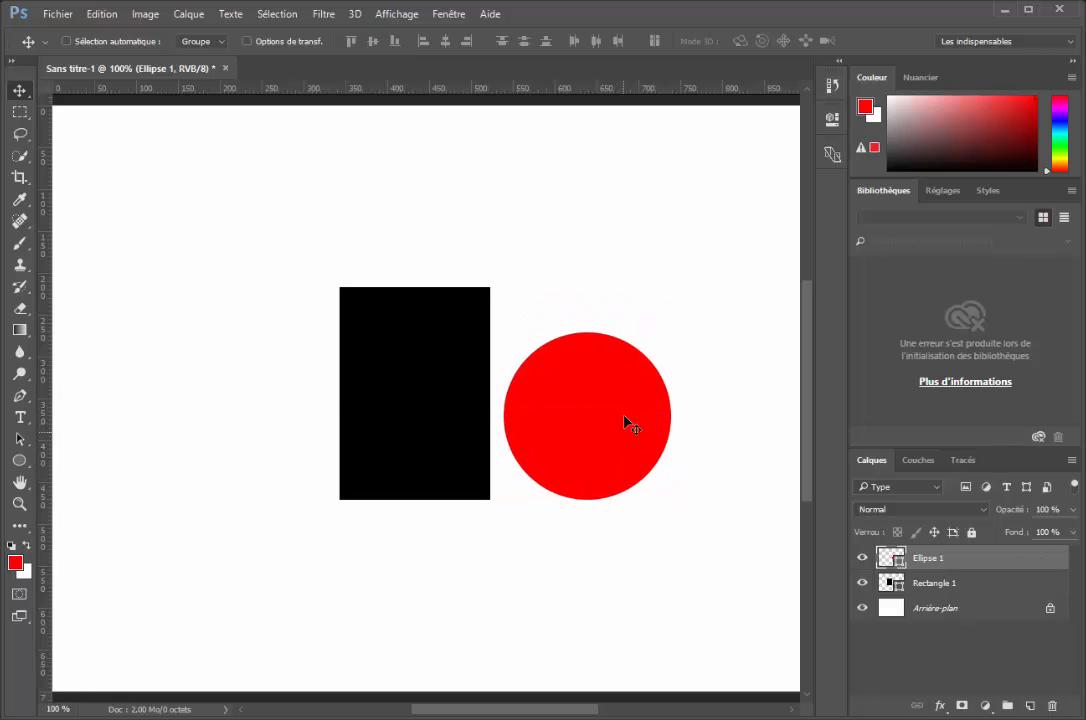
key("ctrl")
left_click(984, 586, "ctrl")
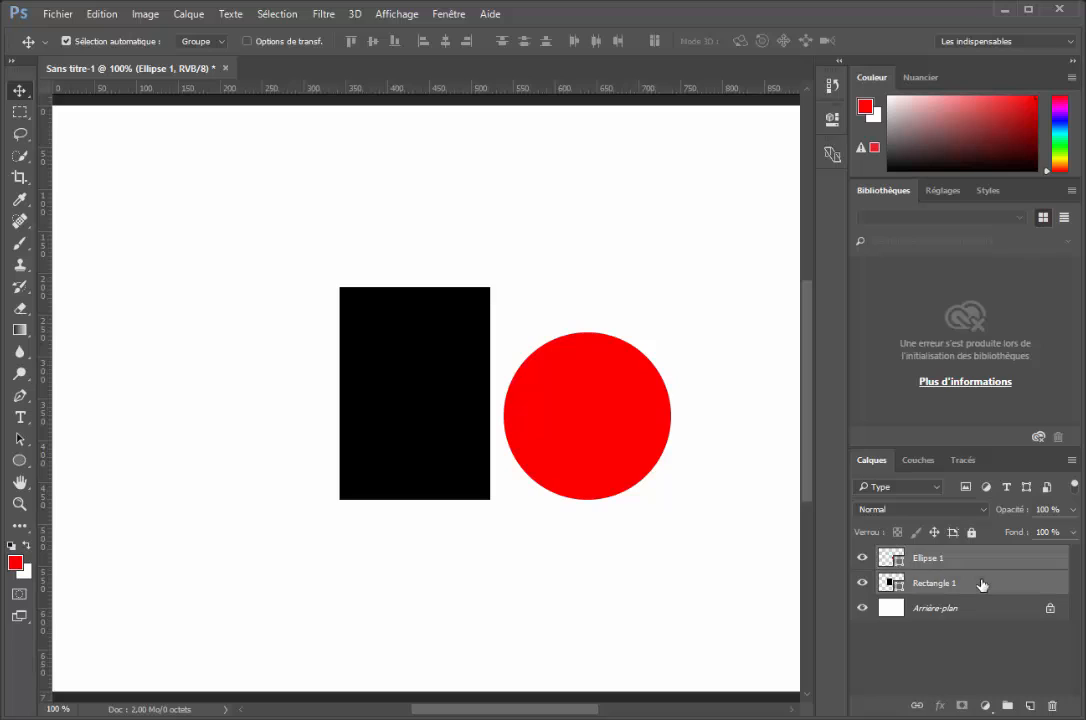